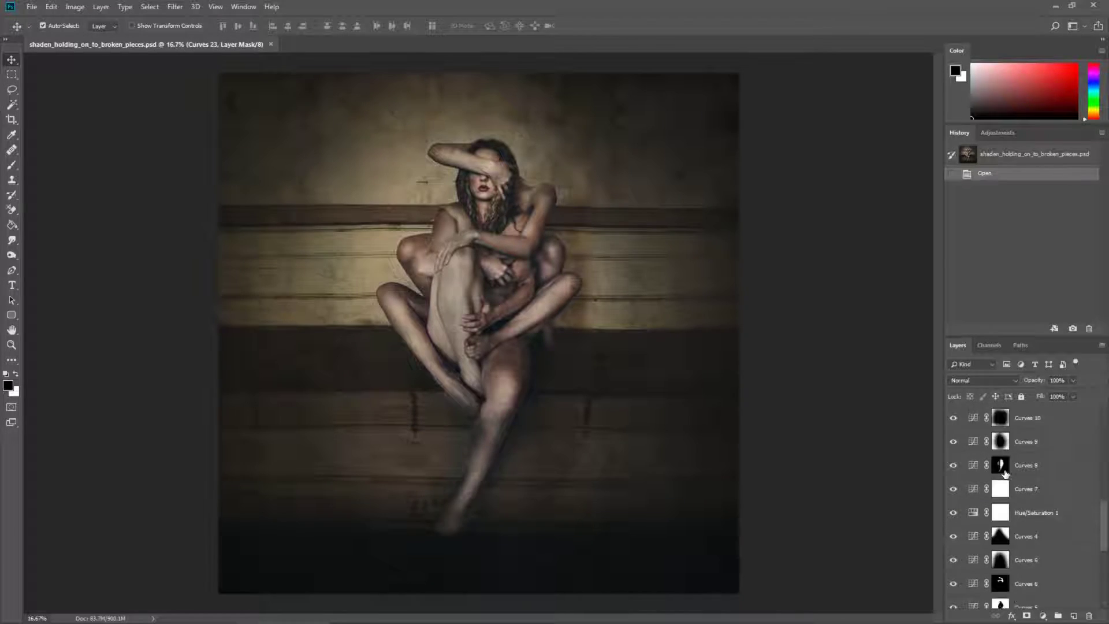
# Hide all layers above Background to show the original photo, then reveal the retouched copy
pyautogui.scroll(-5, 1005, 473)
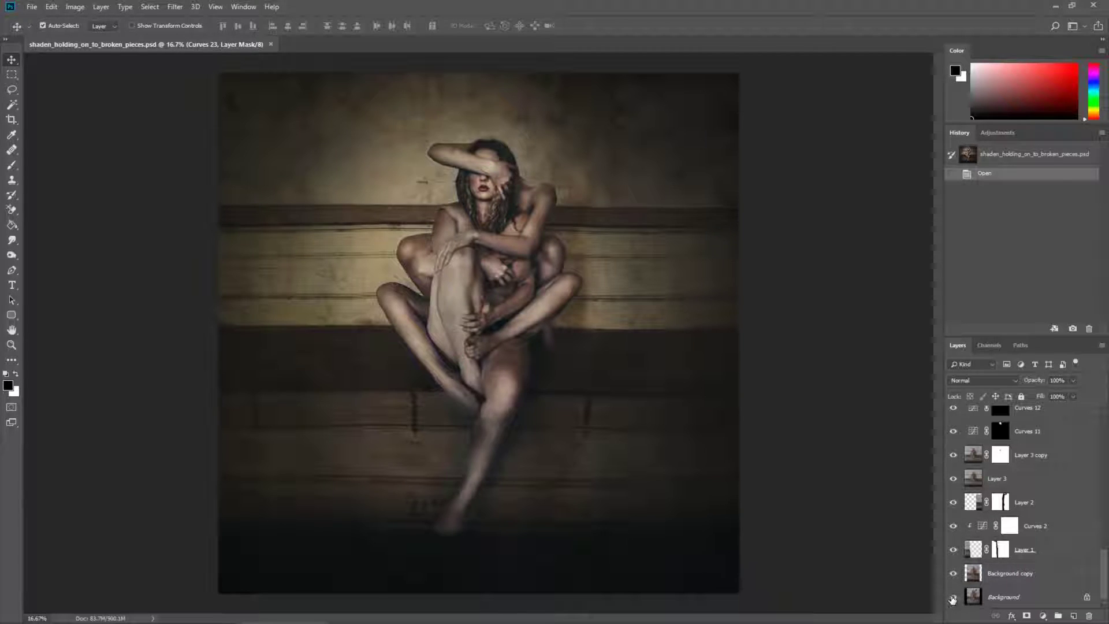
pyautogui.keyDown('alt'); pyautogui.click(954, 599); pyautogui.keyUp('alt')
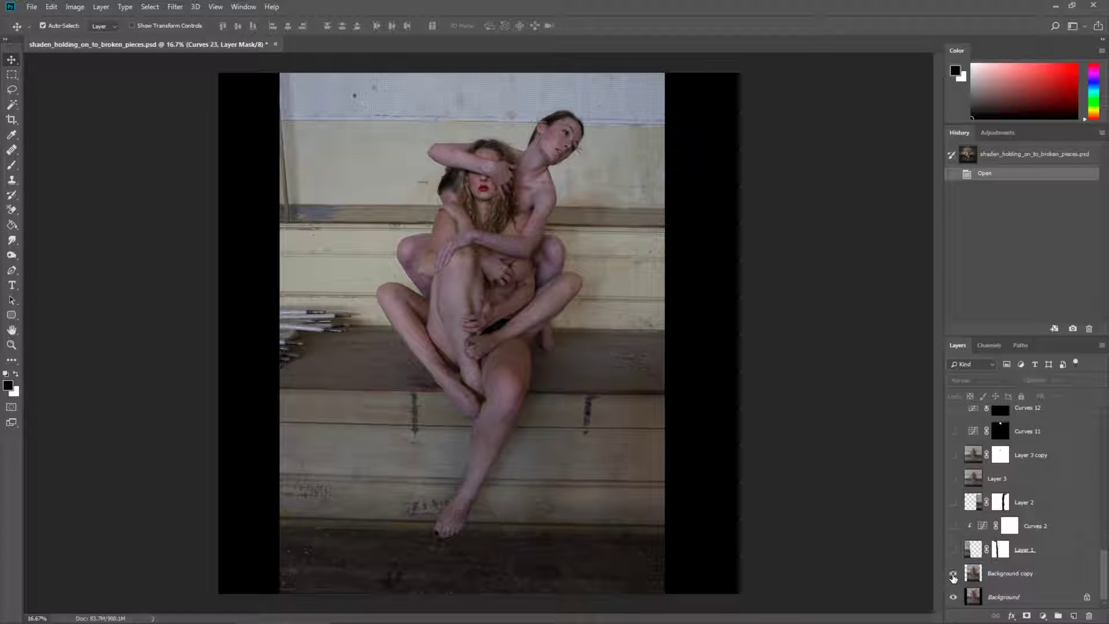
pyautogui.click(953, 573)
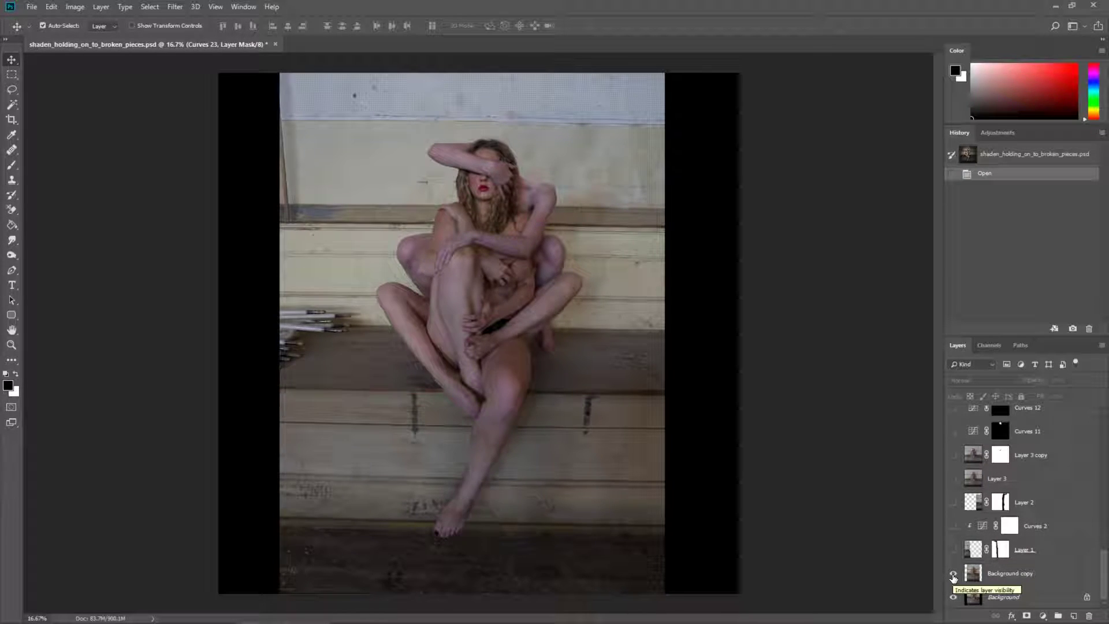
# Toggle Background copy to compare the head removal, then show Layer 1's left wall extension
pyautogui.click(953, 574)
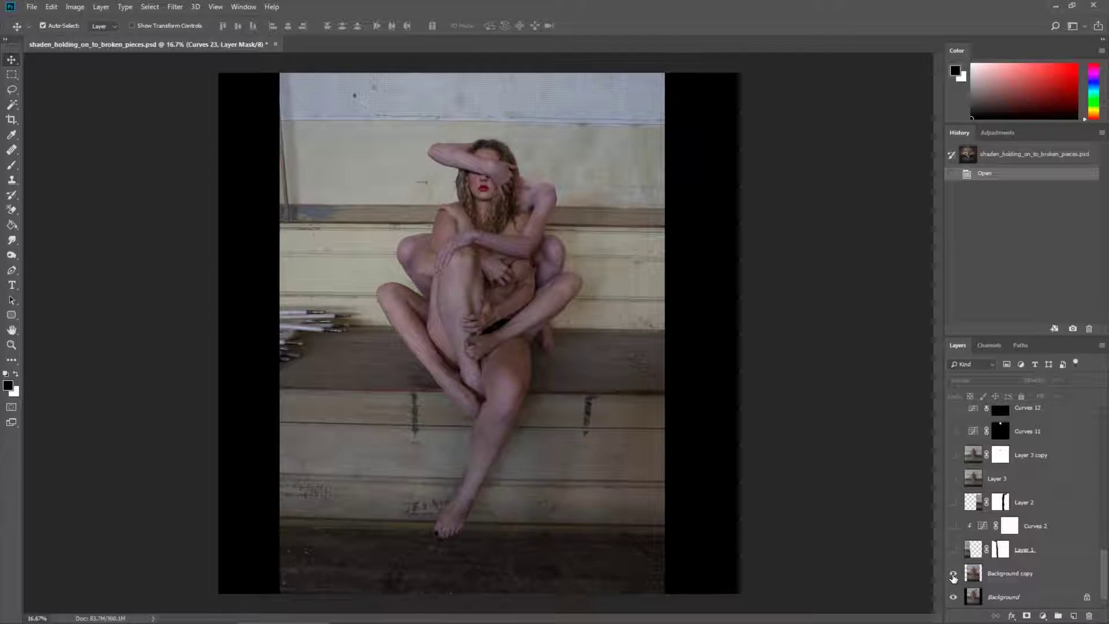
pyautogui.click(953, 574)
pyautogui.click(953, 575)
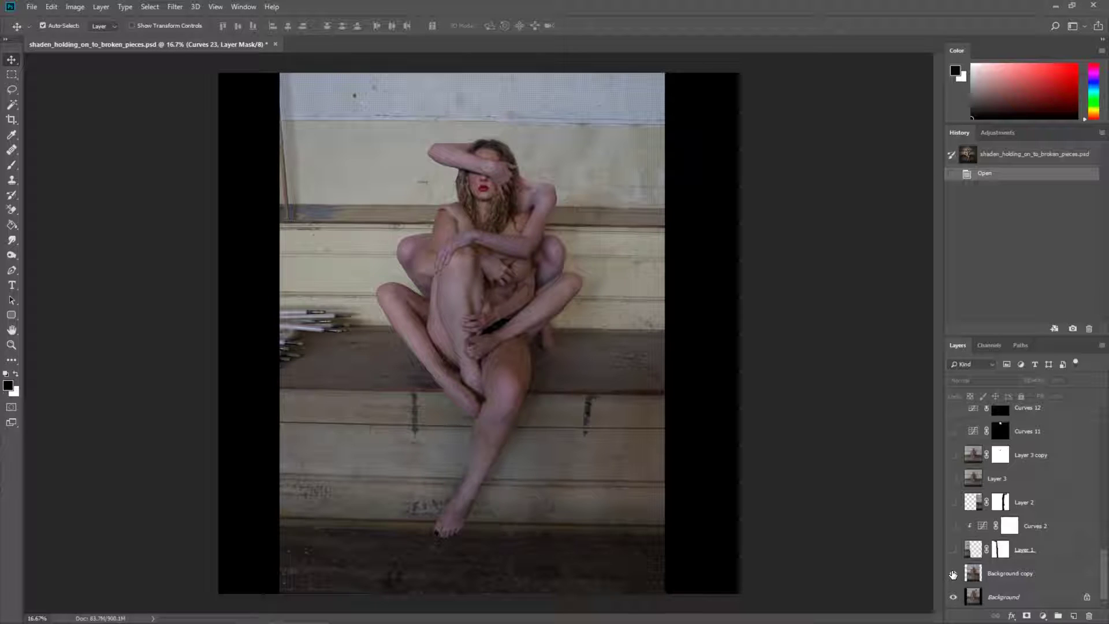
pyautogui.click(953, 574)
pyautogui.click(953, 549)
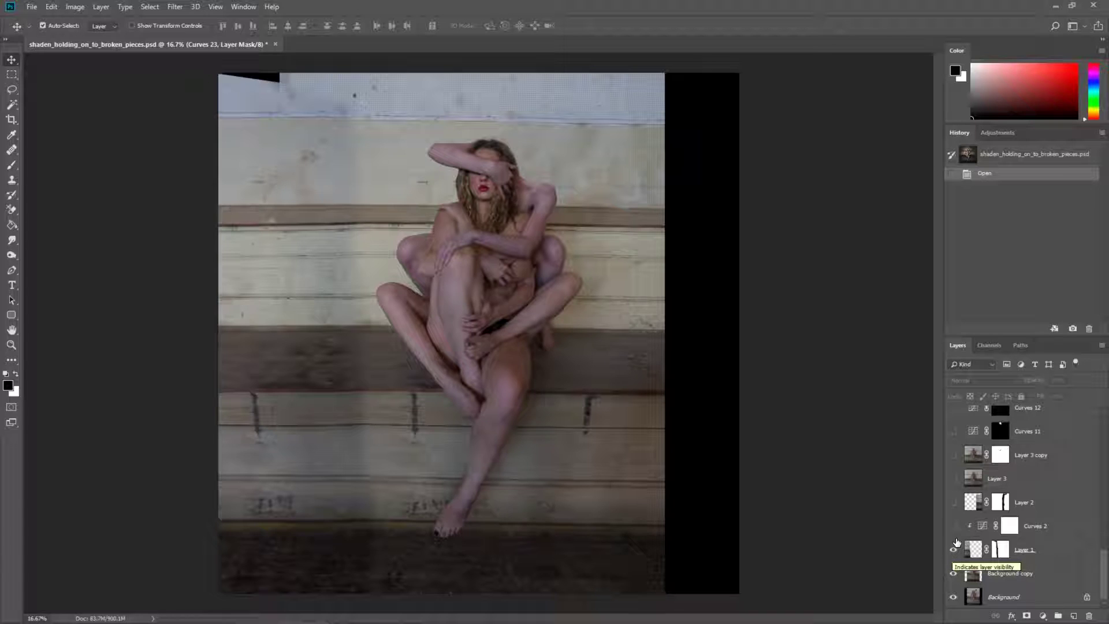
# Turn on Curves 2, Layer 2, Layer 3 and Layer 3 copy to fill the canvas edges
pyautogui.click(954, 526)
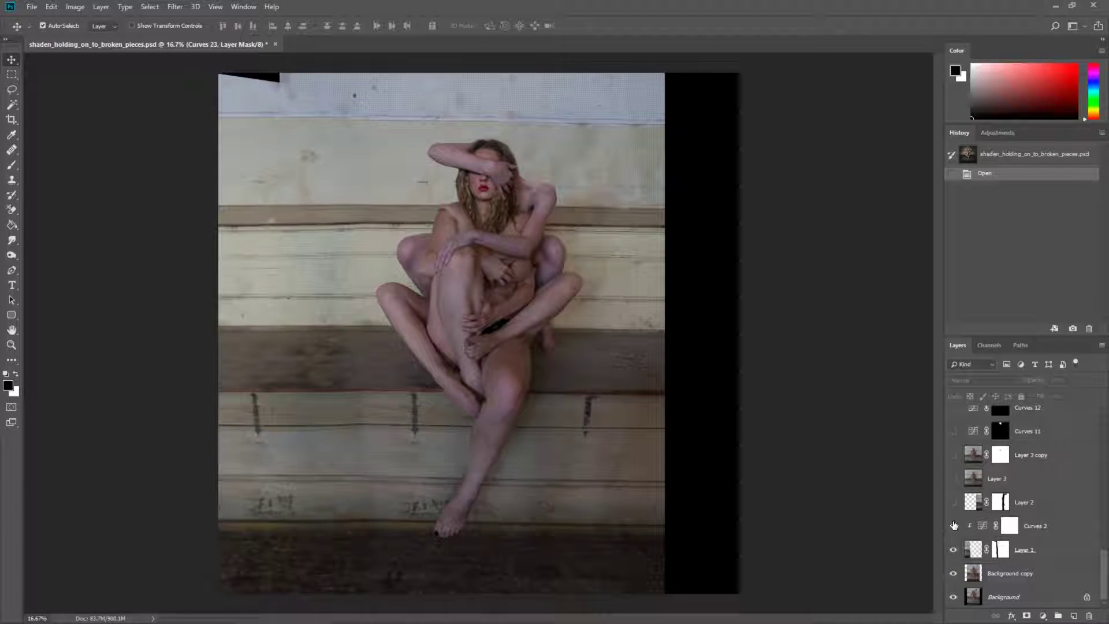
pyautogui.click(953, 525)
pyautogui.click(954, 503)
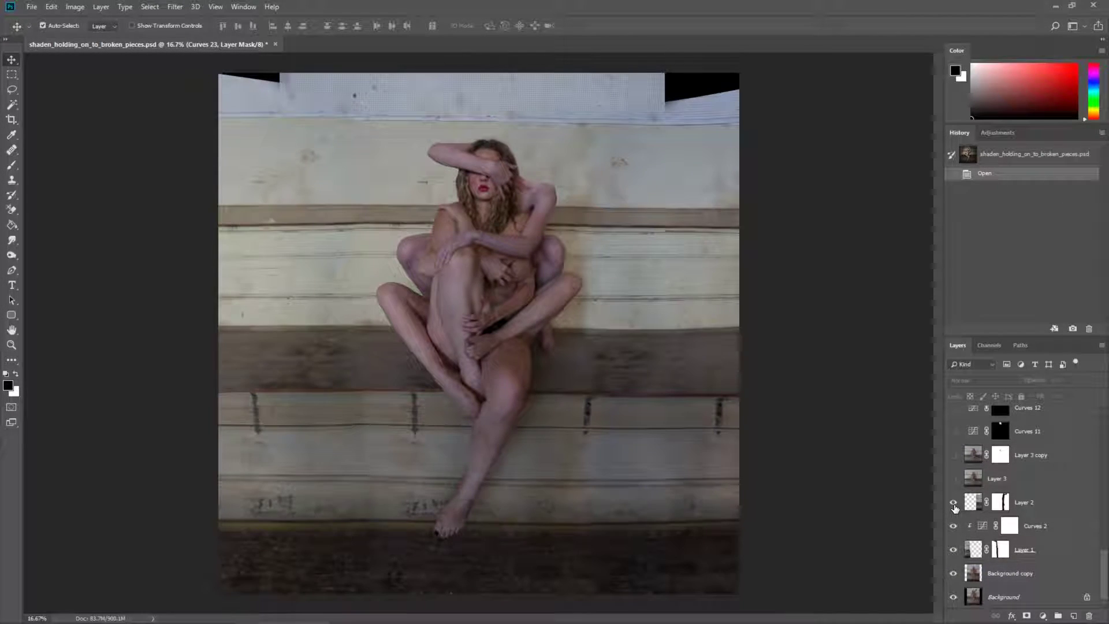
pyautogui.click(953, 479)
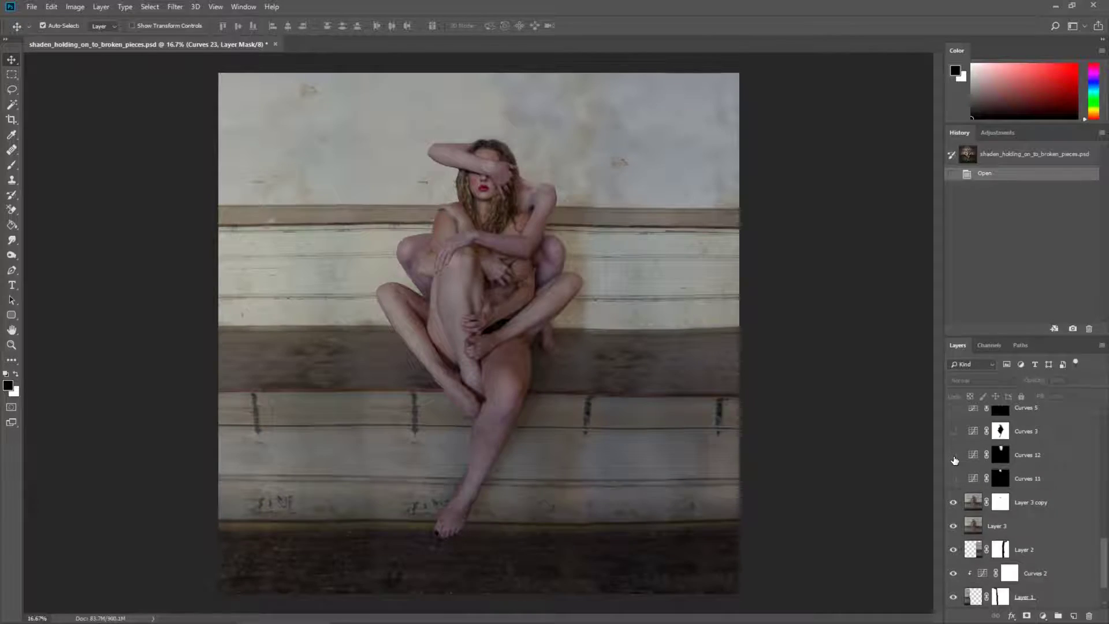
pyautogui.click(953, 504)
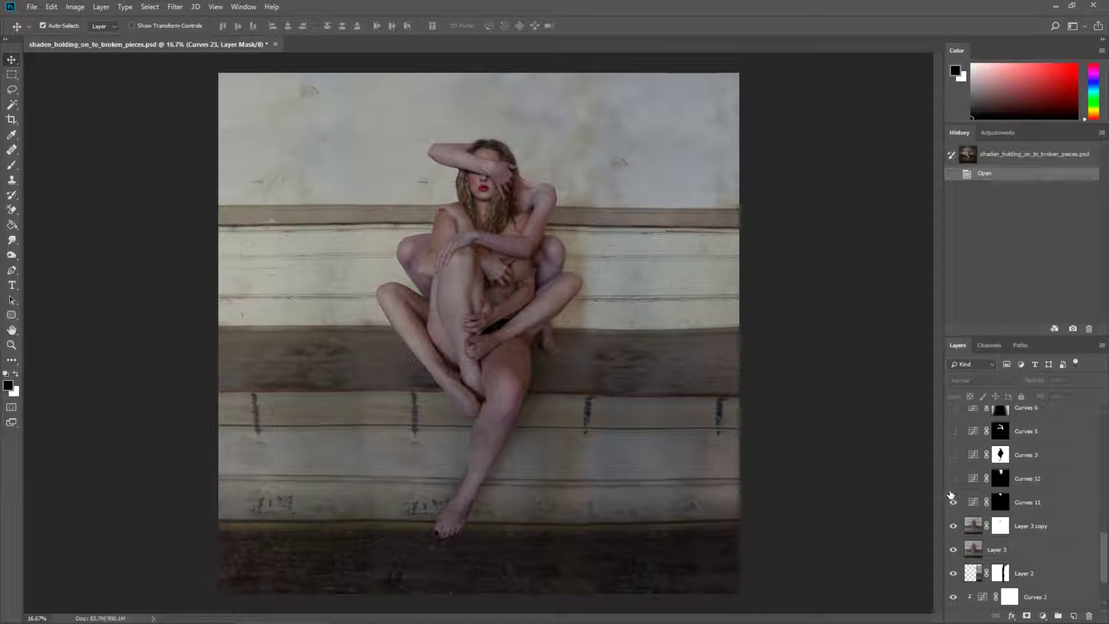
pyautogui.click(953, 479)
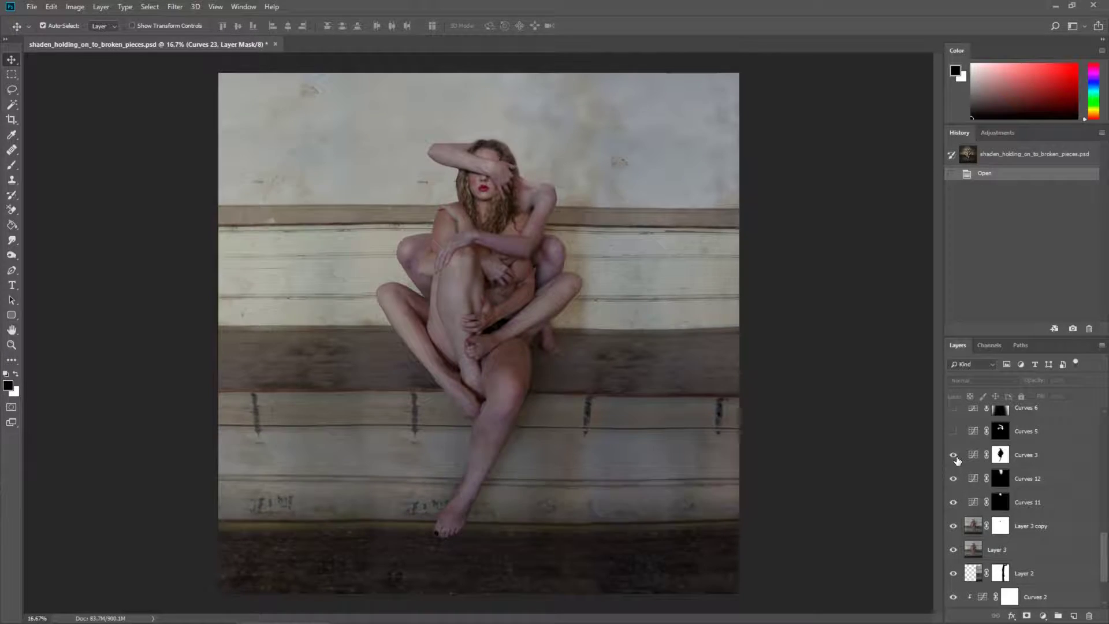
pyautogui.scroll(1, 957, 459)
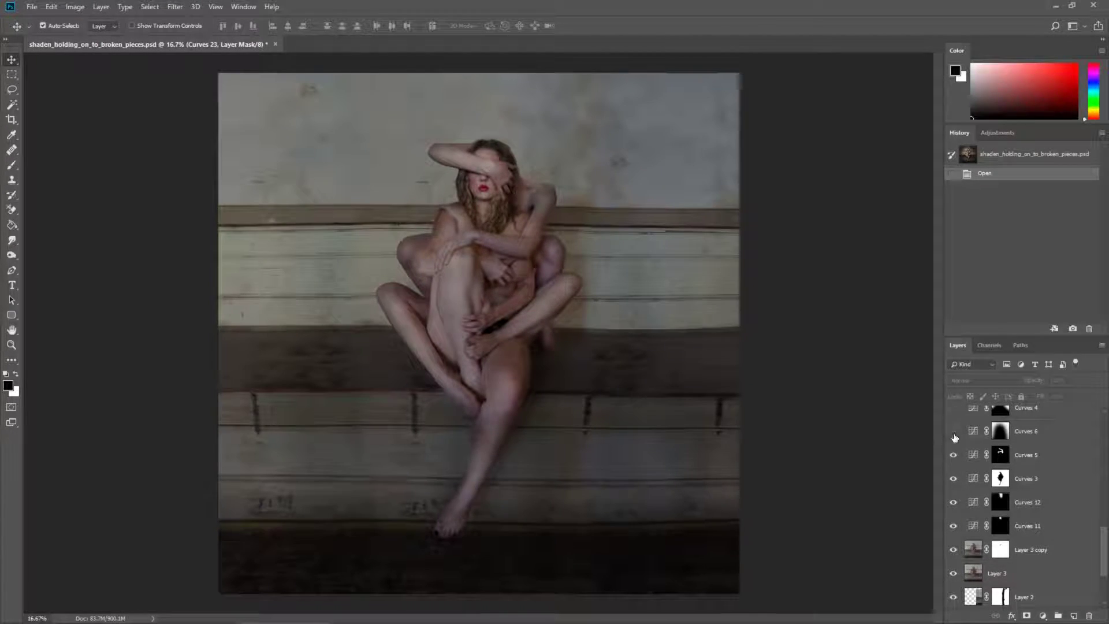
pyautogui.click(953, 433)
pyautogui.scroll(1, 954, 438)
pyautogui.scroll(1, 955, 442)
pyautogui.click(954, 449)
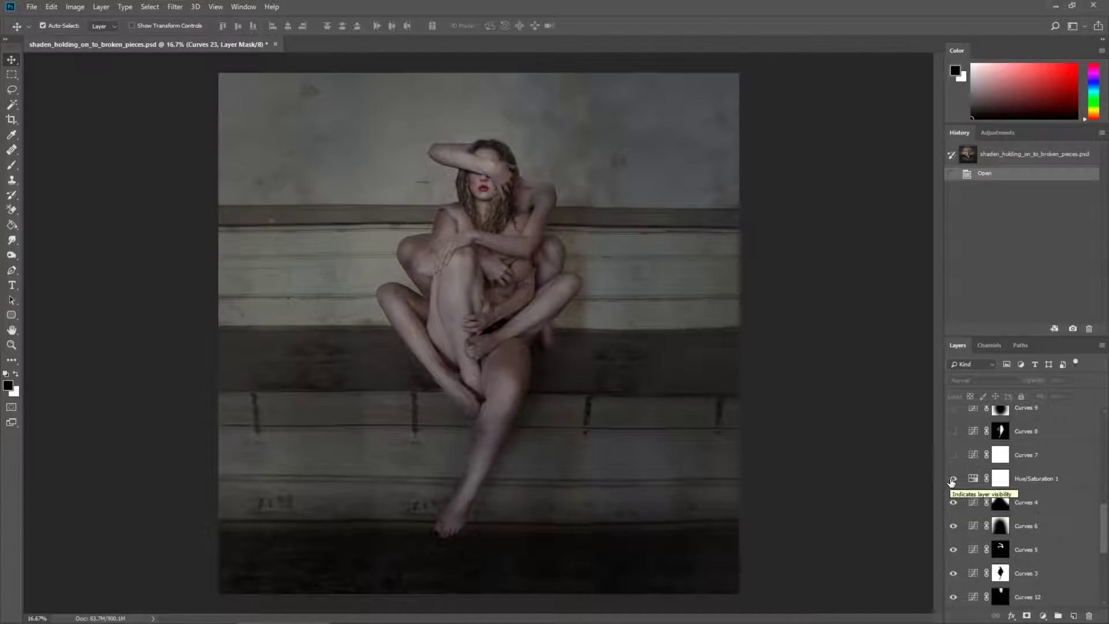
pyautogui.scroll(-1, 956, 479)
pyautogui.click(953, 457)
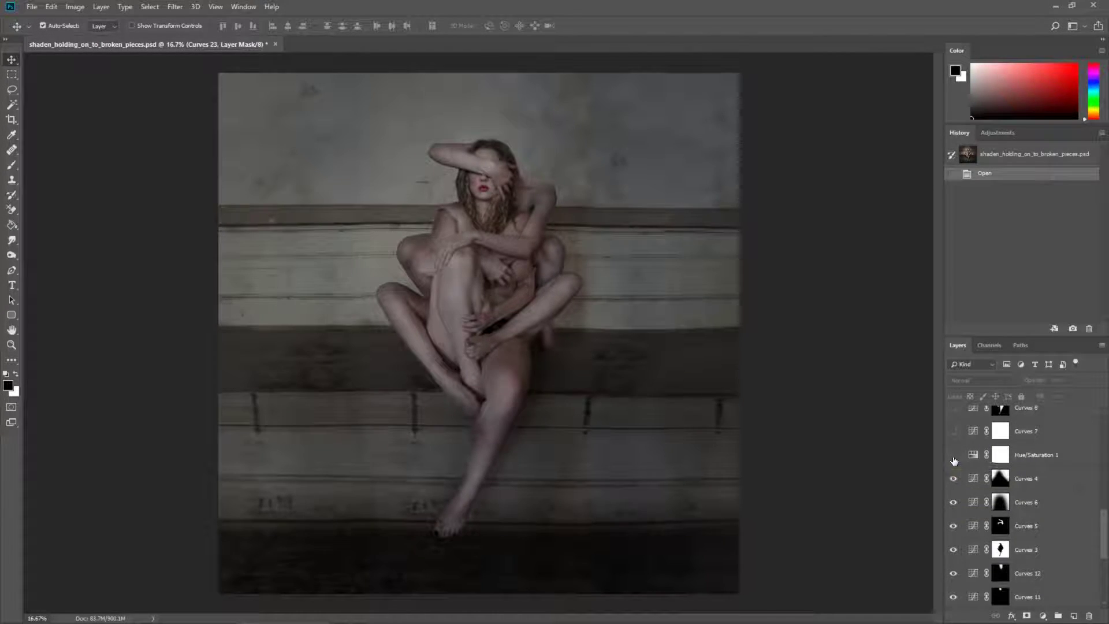
pyautogui.click(954, 551)
pyautogui.scroll(-2, 954, 555)
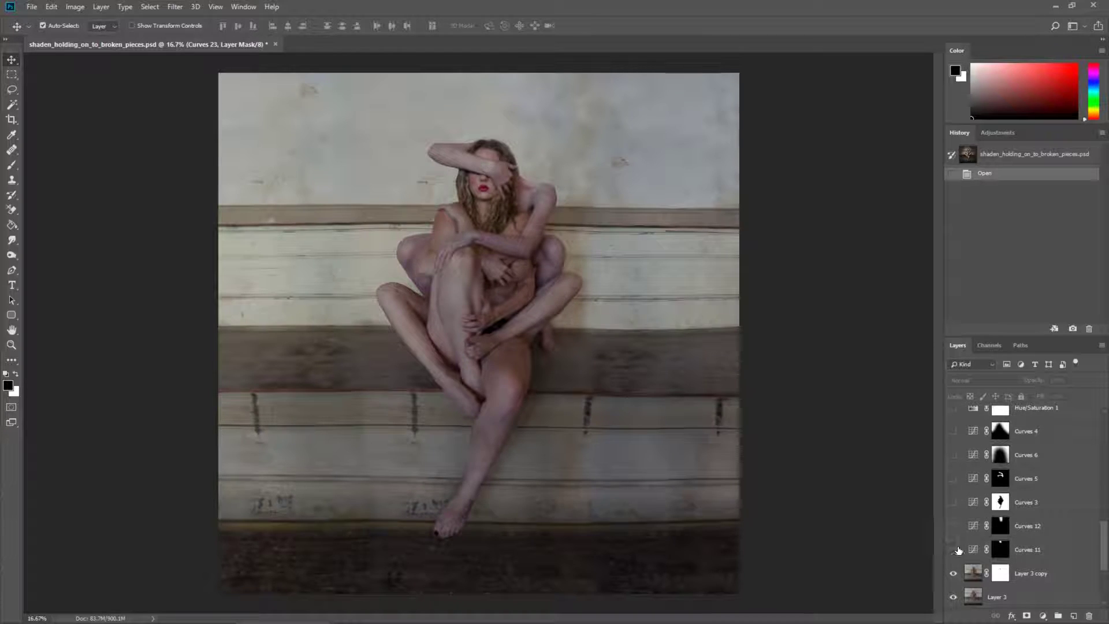
pyautogui.click(956, 549)
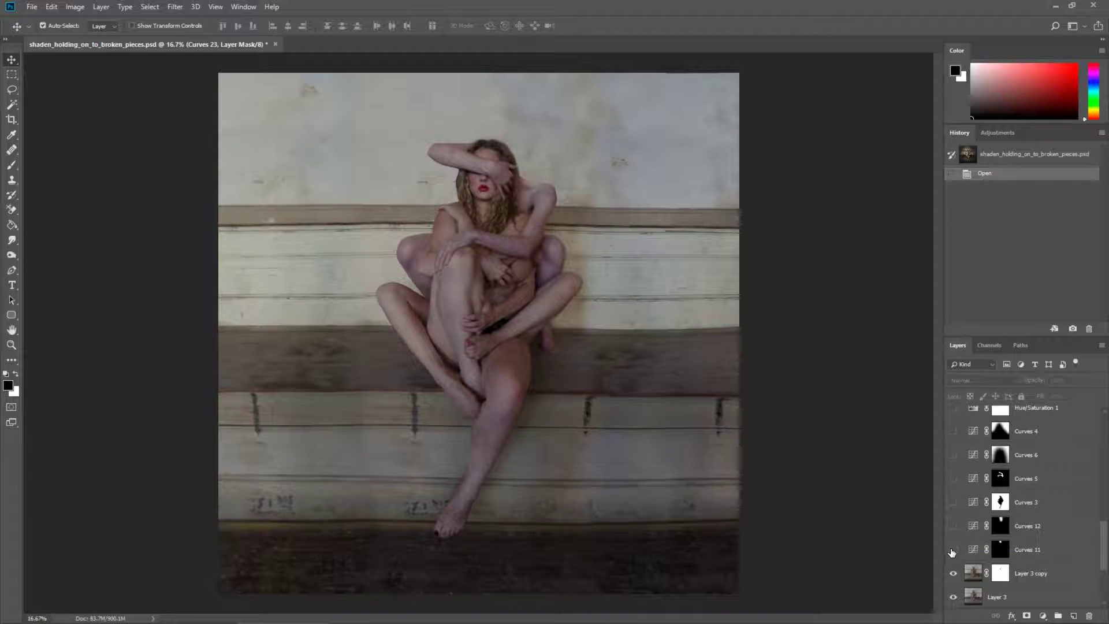
pyautogui.moveTo(951, 552); pyautogui.dragTo(948, 479)
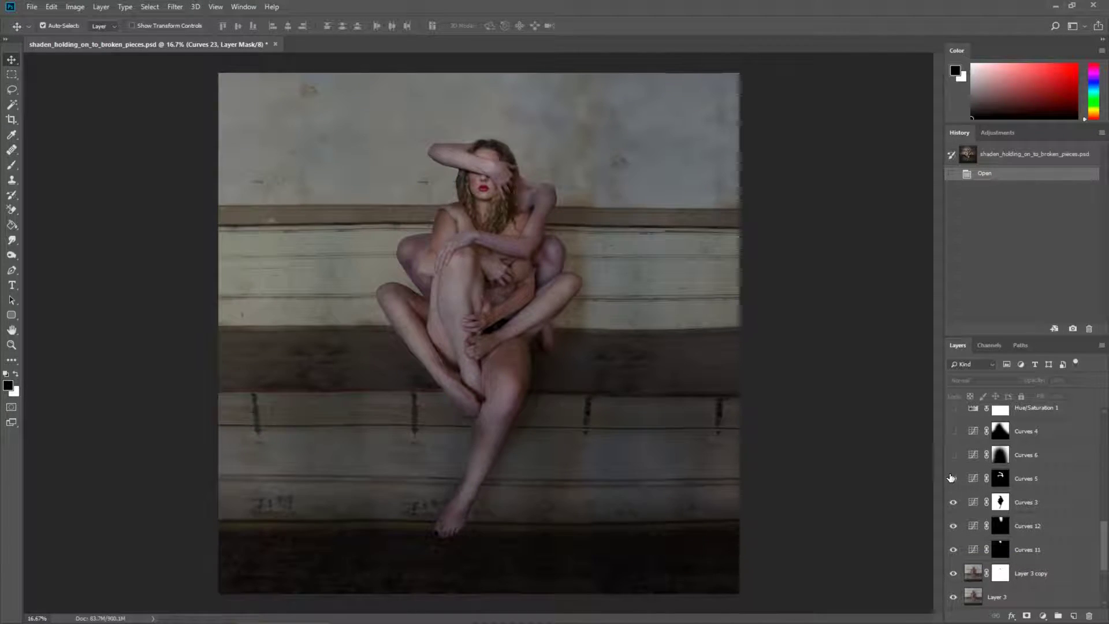
# Compare the image with and without Curves 3, then turn on Curves 6 and Curves 4
pyautogui.click(953, 507)
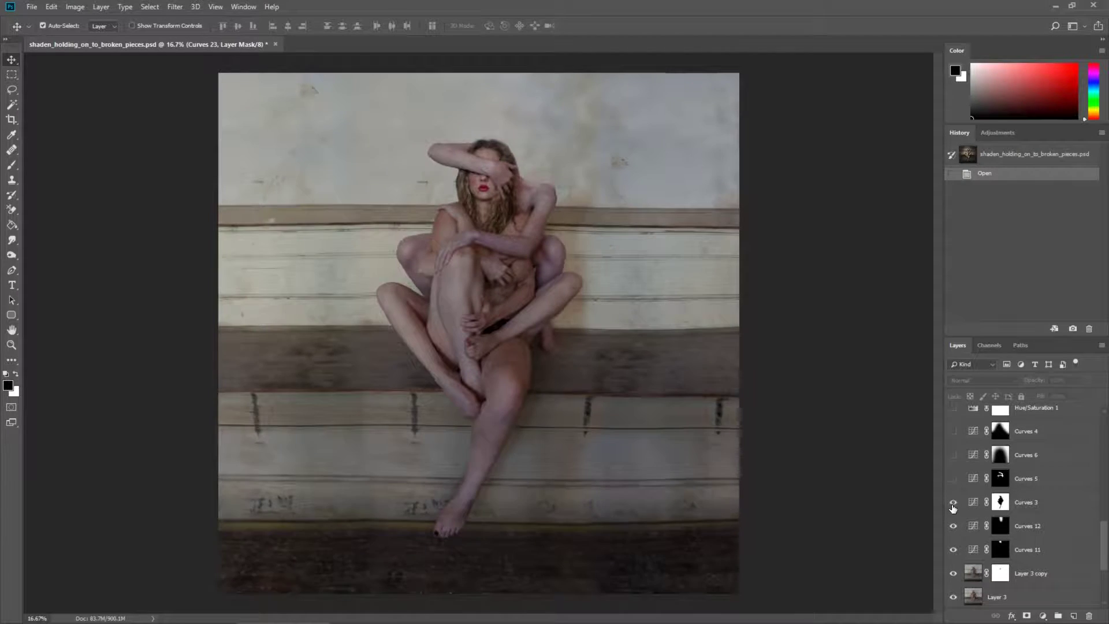
pyautogui.click(952, 507)
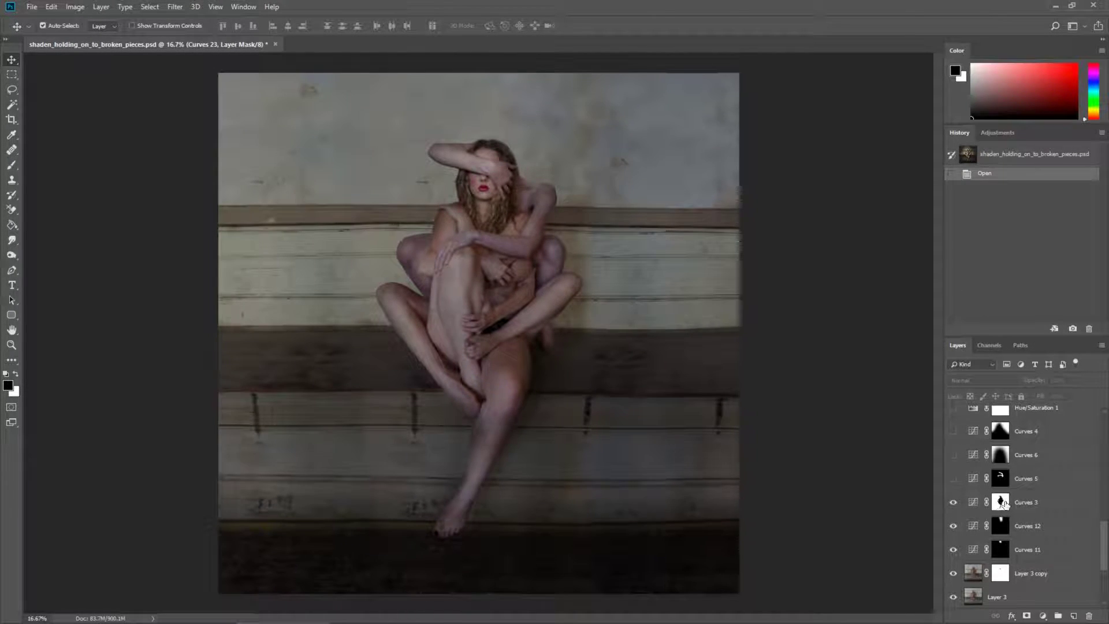
pyautogui.click(953, 507)
pyautogui.click(954, 455)
pyautogui.click(953, 431)
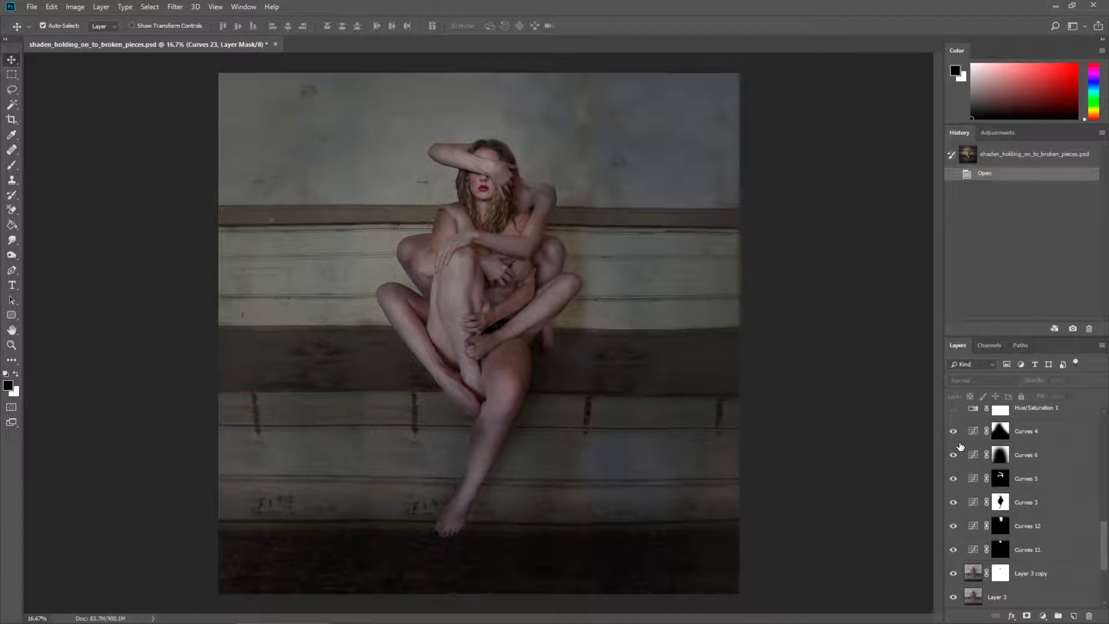
# Turn on Curves 7, 8 and 9, darkening wall and background while brightening the figure
pyautogui.scroll(2, 973, 495)
pyautogui.click(953, 478)
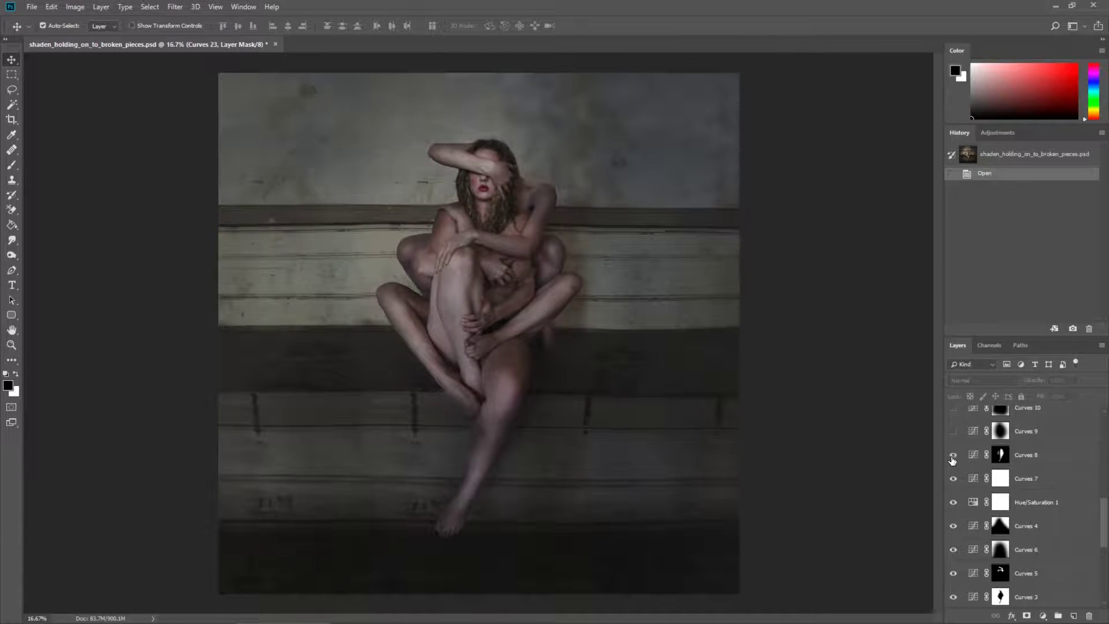
pyautogui.click(953, 455)
pyautogui.click(953, 455)
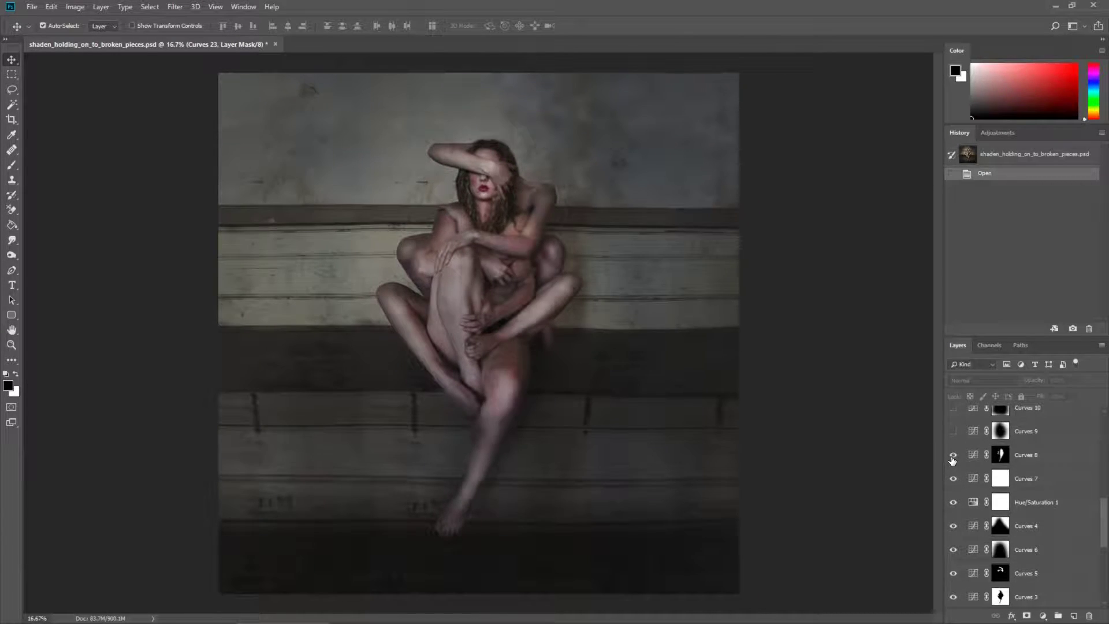
pyautogui.click(952, 456)
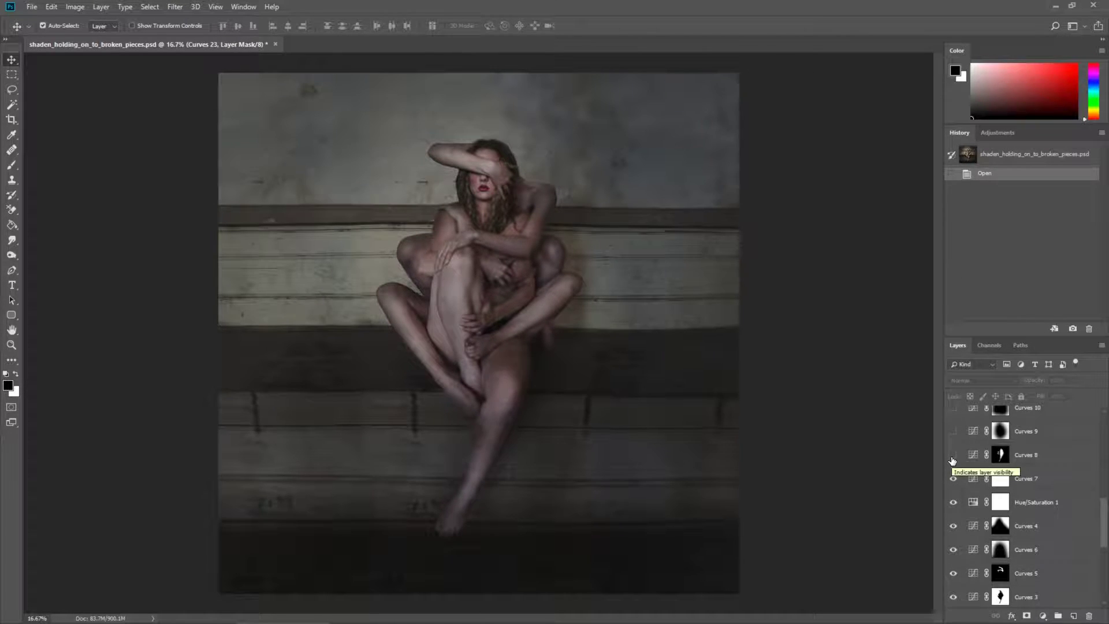
pyautogui.click(954, 454)
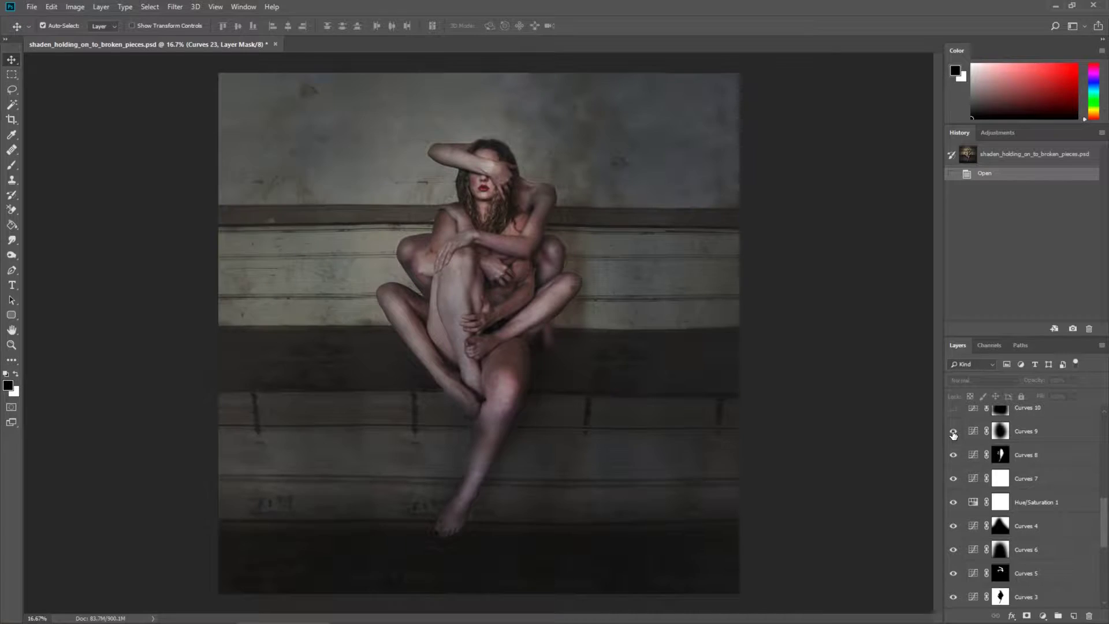
pyautogui.click(953, 431)
pyautogui.scroll(1, 987, 467)
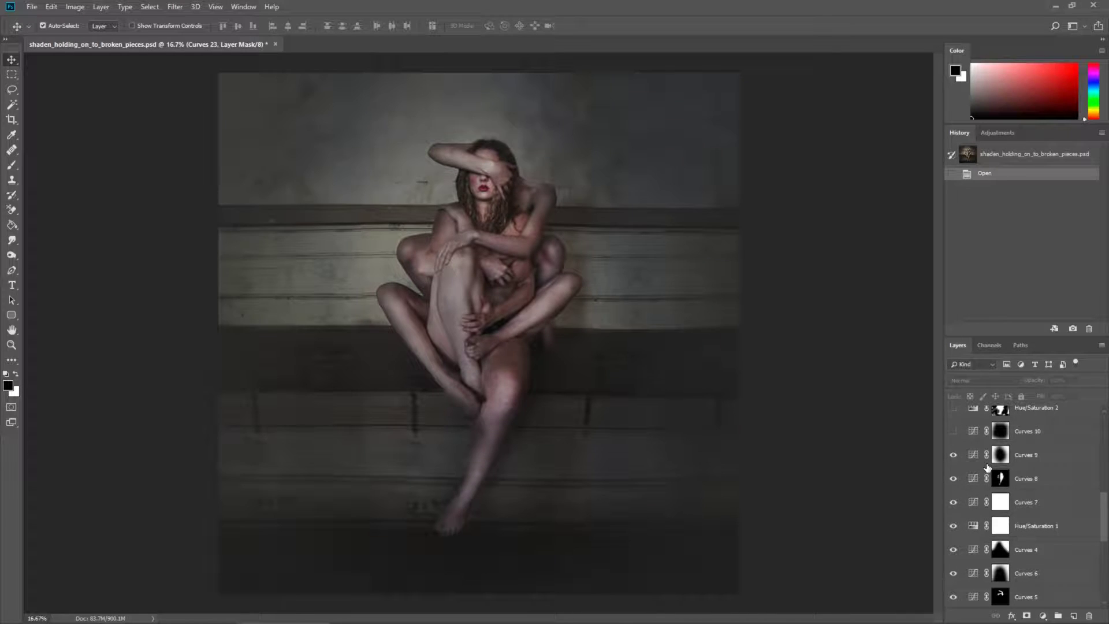
pyautogui.click(954, 457)
pyautogui.doubleClick(975, 456)
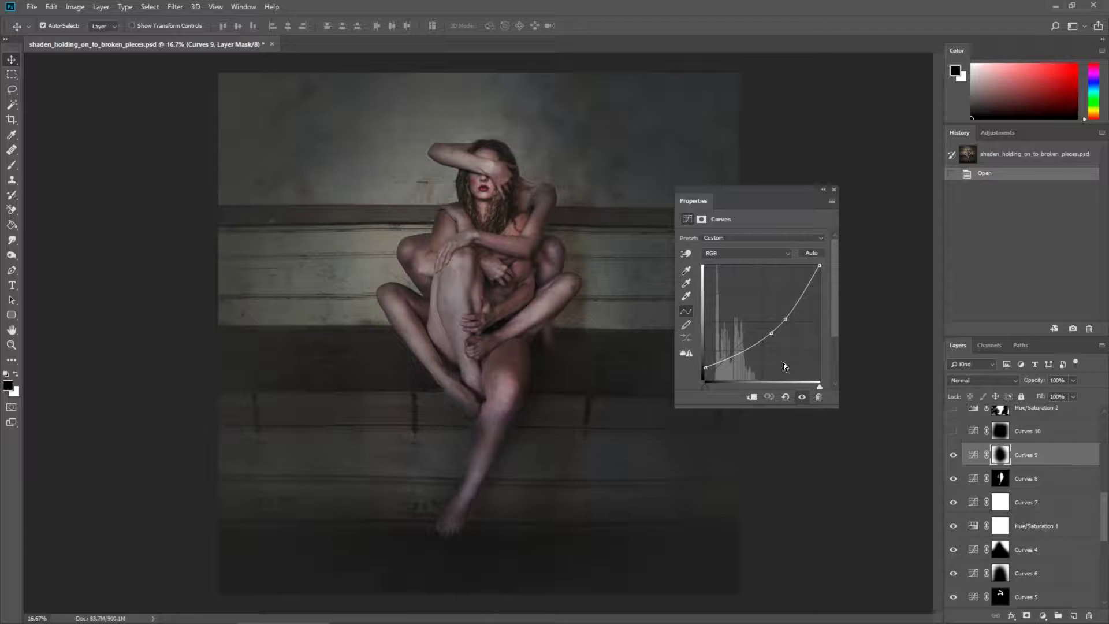
pyautogui.click(838, 187)
pyautogui.click(952, 455)
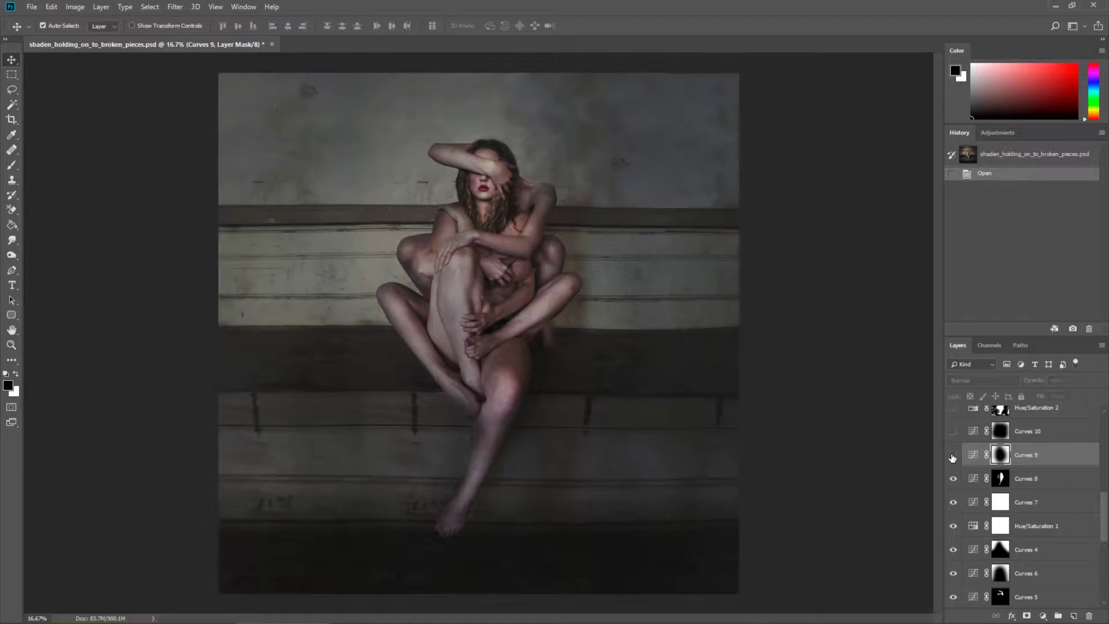
pyautogui.click(953, 455)
pyautogui.click(953, 456)
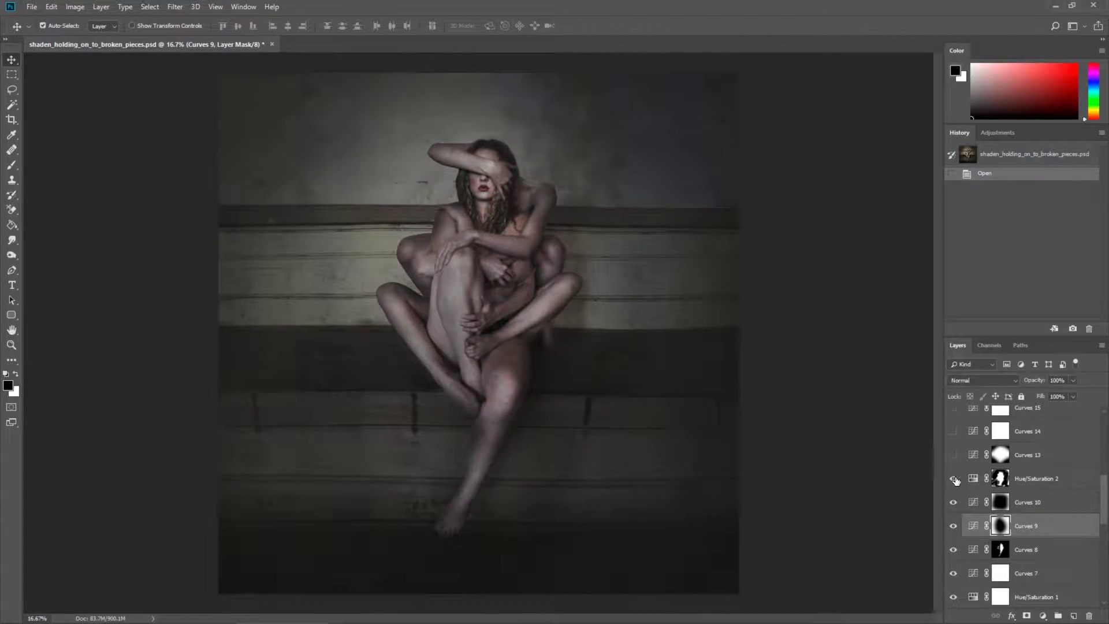
# Turn on Curves 13 and Curves 17, comparing how they brighten the wall, figure and face
pyautogui.scroll(2, 959, 482)
pyautogui.click(953, 503)
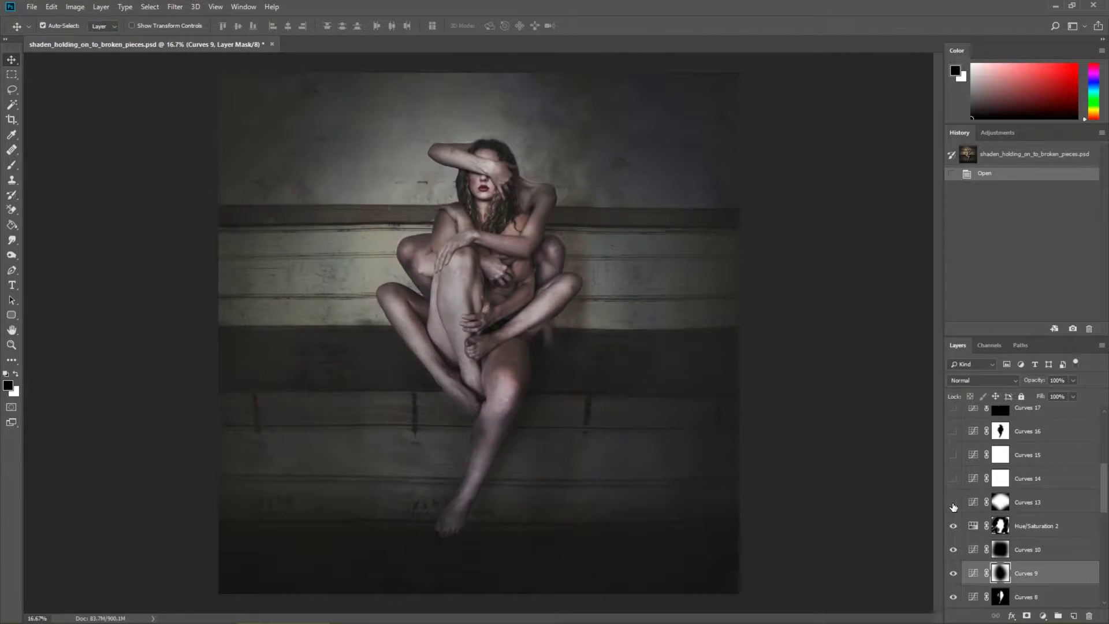
pyautogui.click(953, 503)
pyautogui.scroll(1, 955, 482)
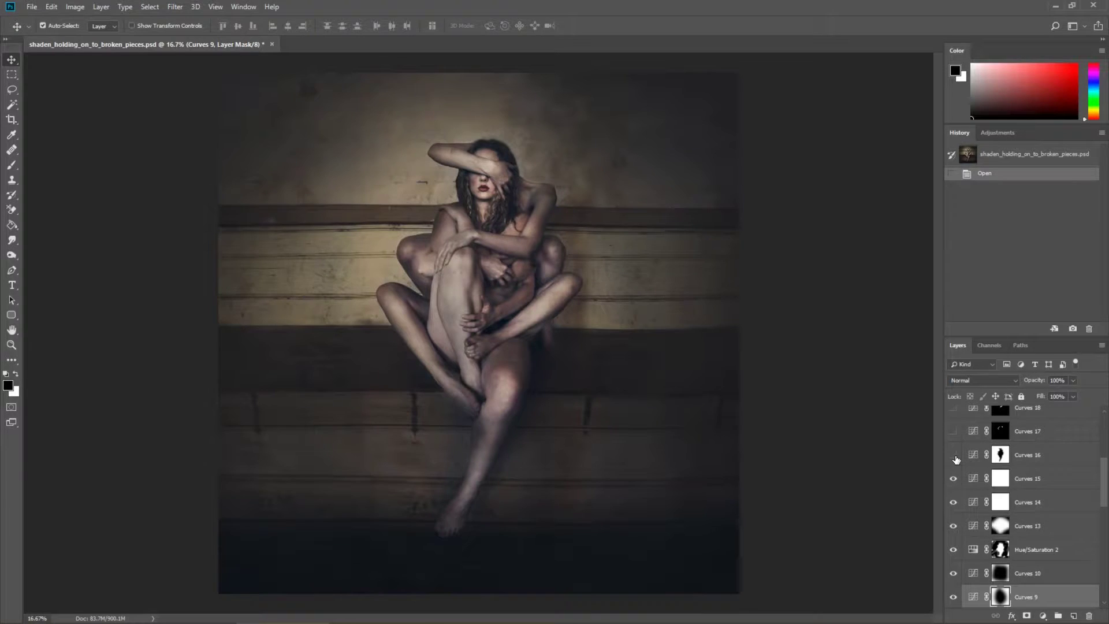
pyautogui.scroll(1, 956, 459)
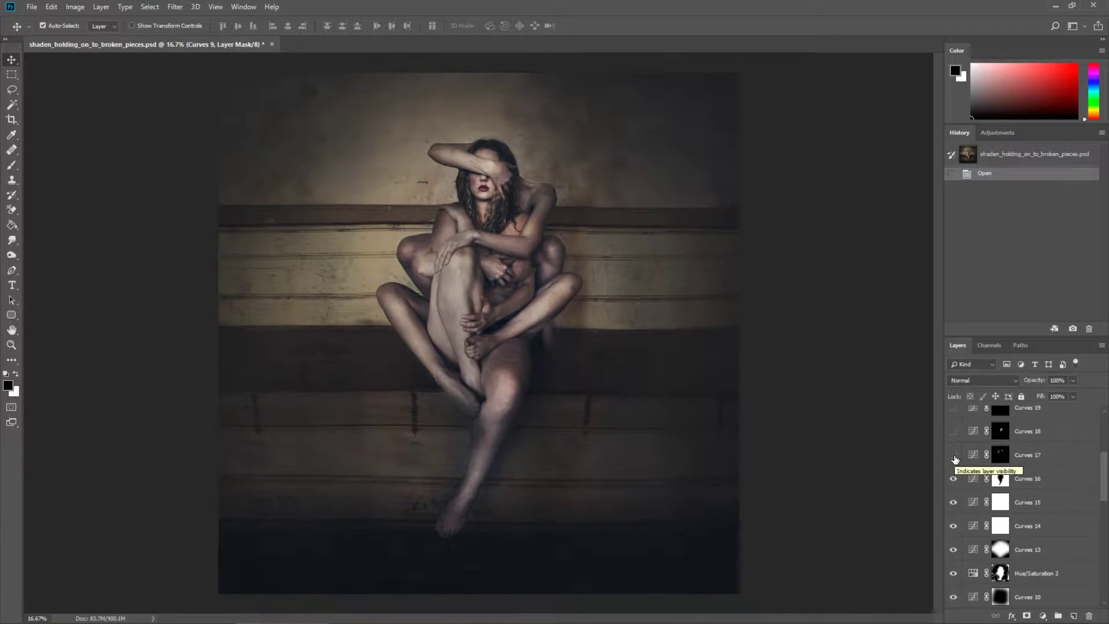
pyautogui.scroll(1, 955, 462)
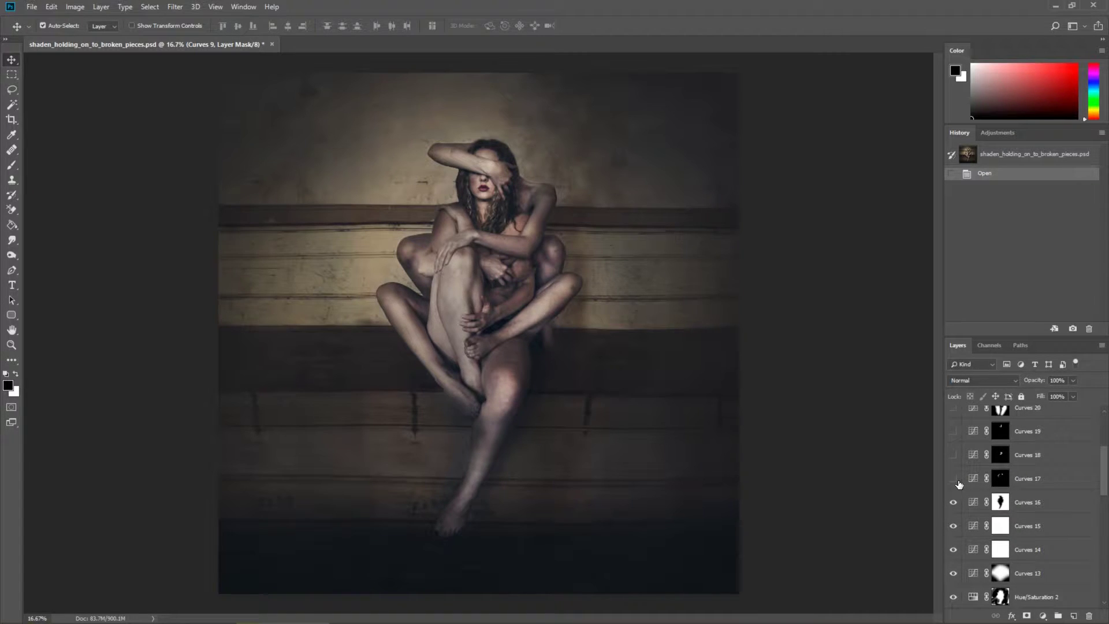
pyautogui.click(956, 480)
pyautogui.click(952, 480)
# Turn on Curves 18, 19 and 20 to brighten the figure, plus the Layer 5 grunge texture
pyautogui.click(953, 456)
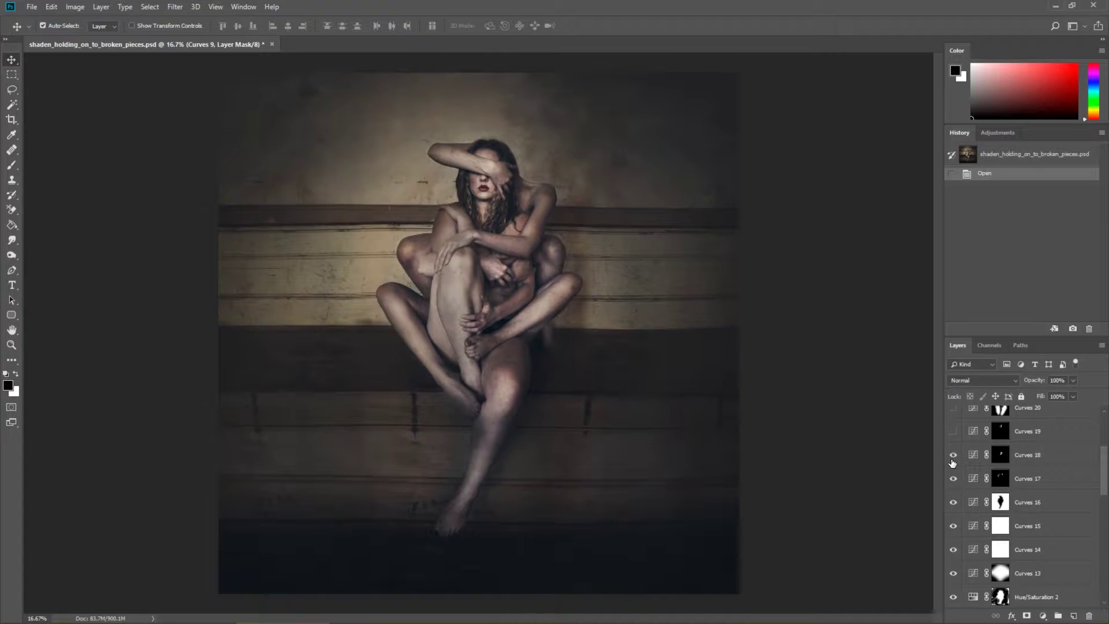
pyautogui.scroll(2, 952, 462)
pyautogui.click(953, 479)
pyautogui.click(954, 456)
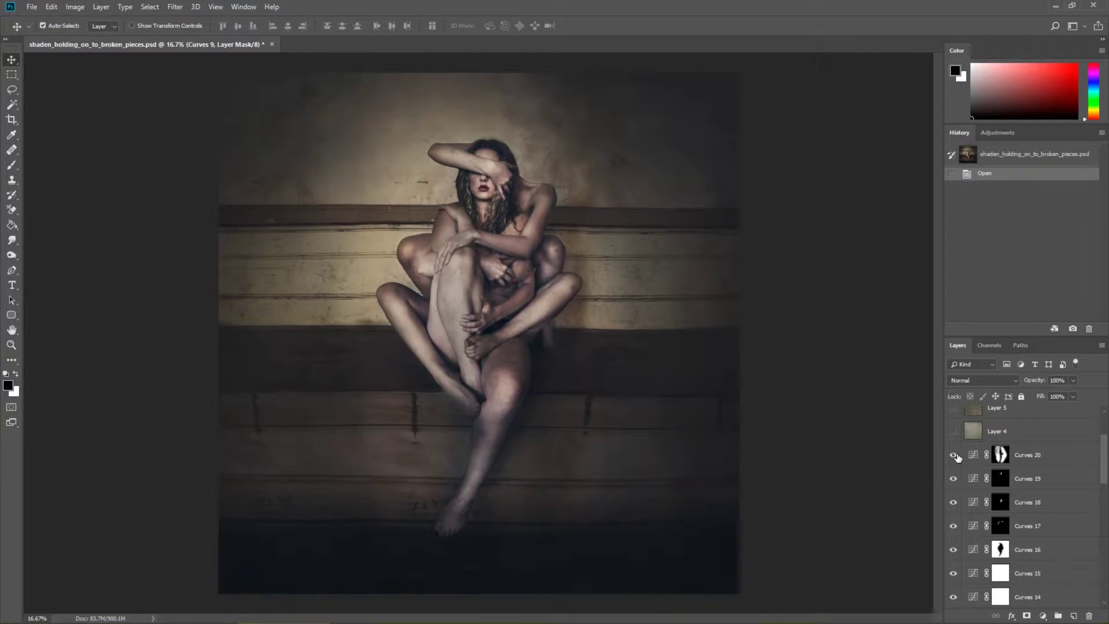
pyautogui.scroll(1, 957, 457)
pyautogui.scroll(2, 955, 463)
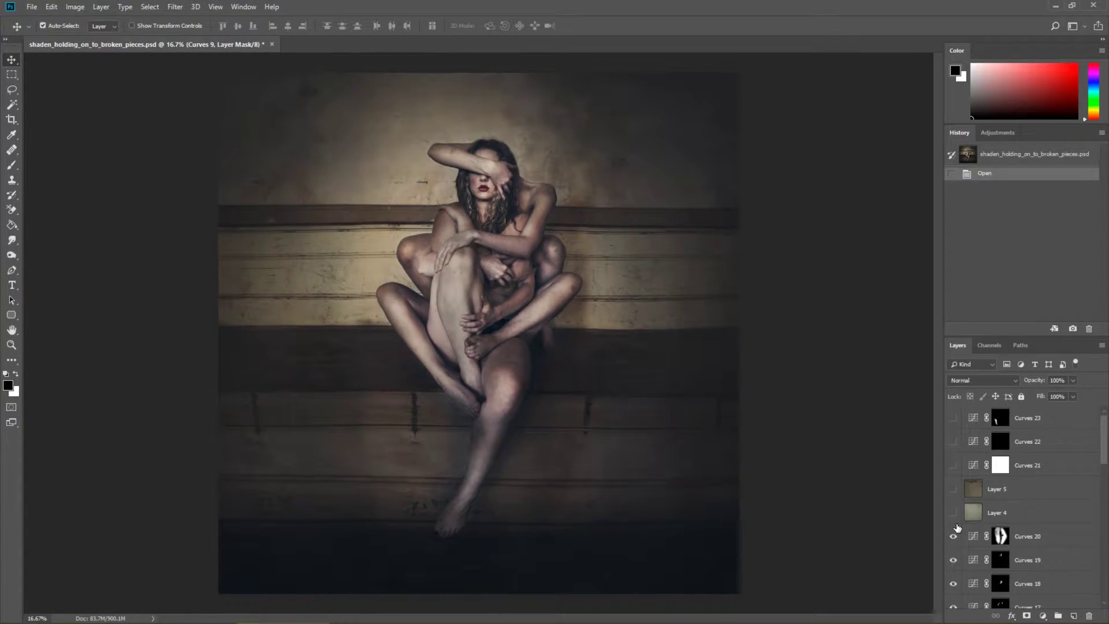
pyautogui.click(953, 490)
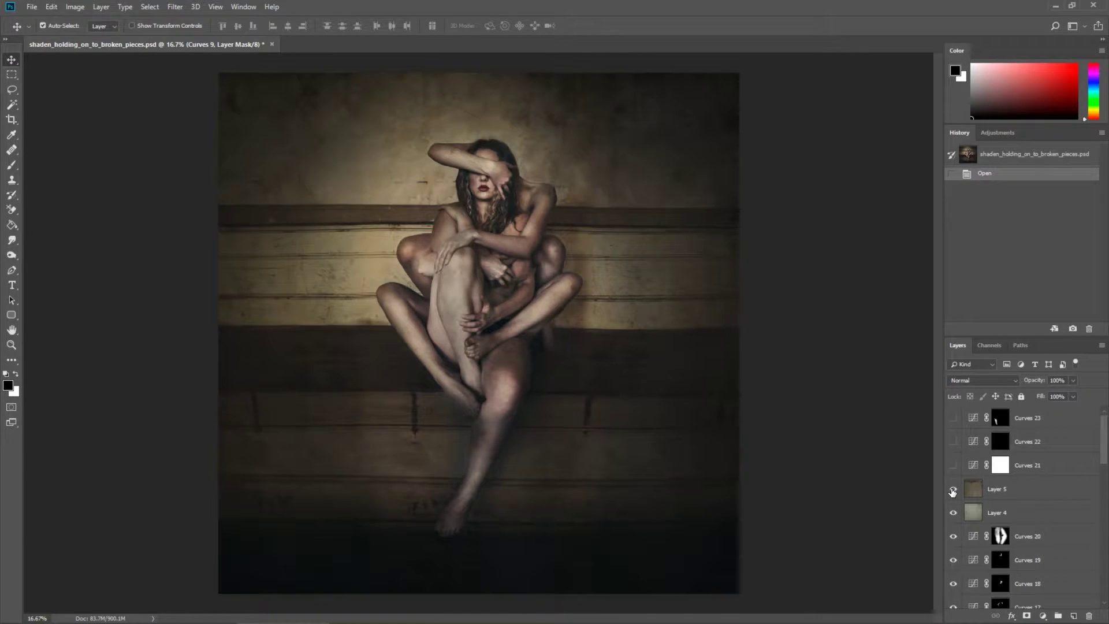